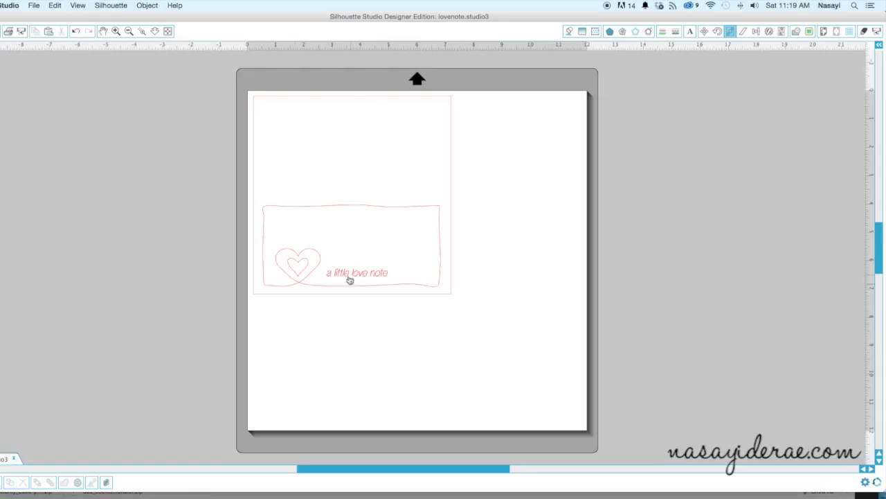
- Ungroup the whole card design so the card outline, heart frame and text are separate objects
left_click(376, 294)
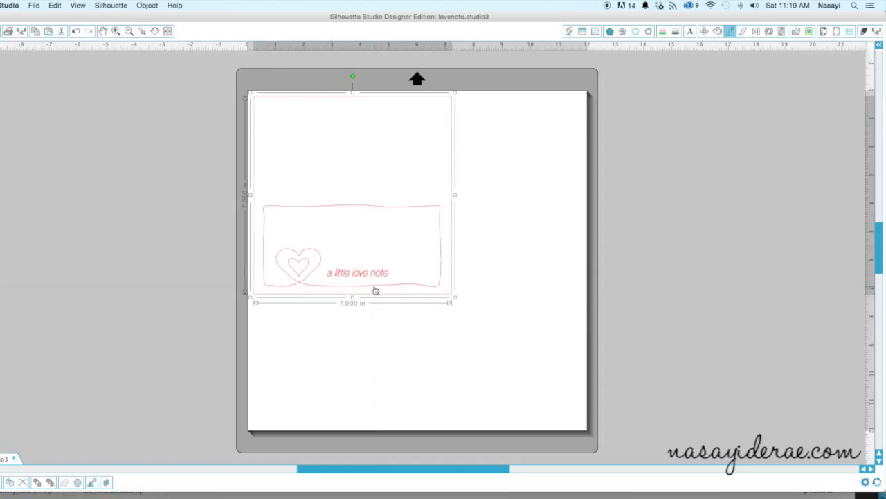
right_click(378, 286)
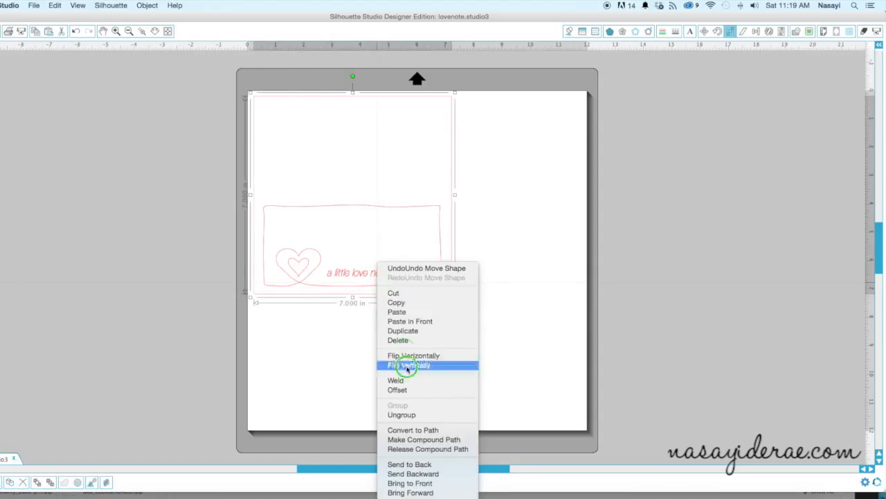
left_click(432, 415)
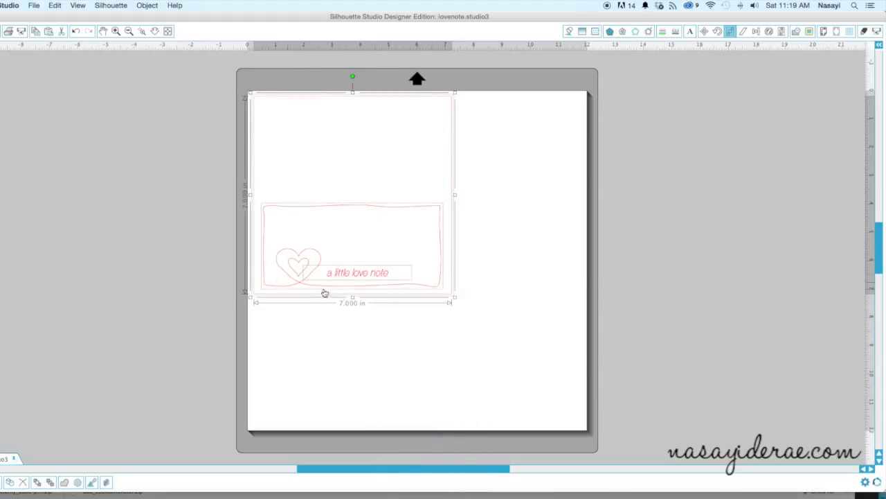
left_click(304, 349)
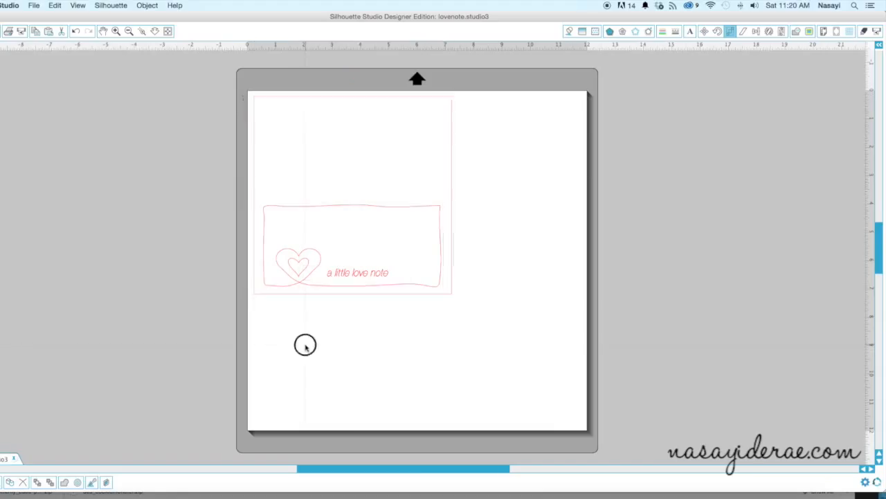
- Ungroup the heart frame so the inner heart separates from the outer frame line
left_click(302, 277)
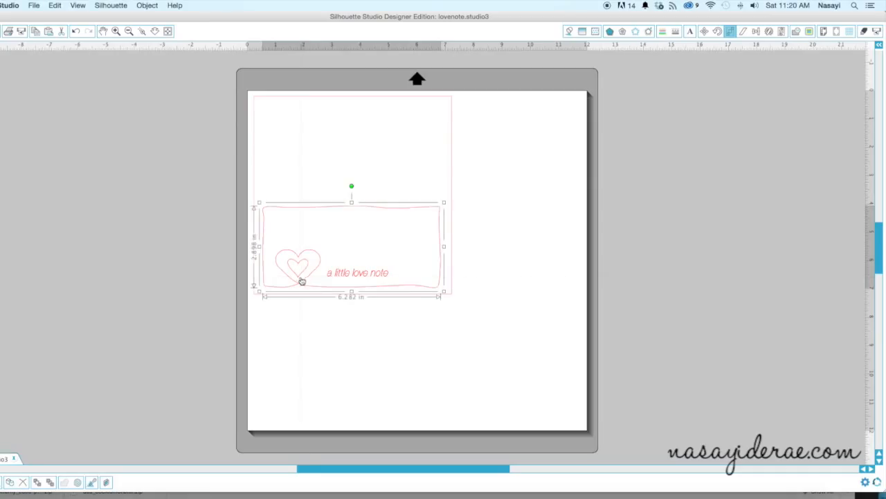
left_click(305, 286)
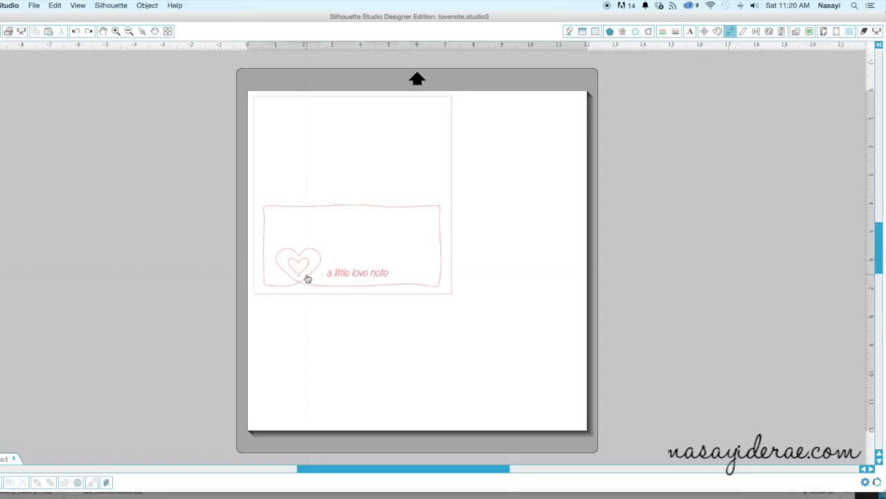
left_click(308, 279)
left_click(308, 279)
right_click(308, 278)
left_click(344, 410)
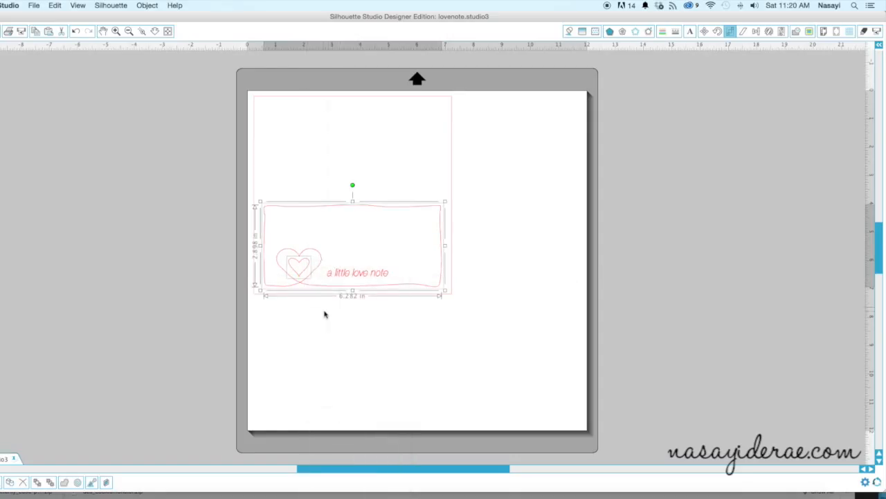
left_click(325, 311)
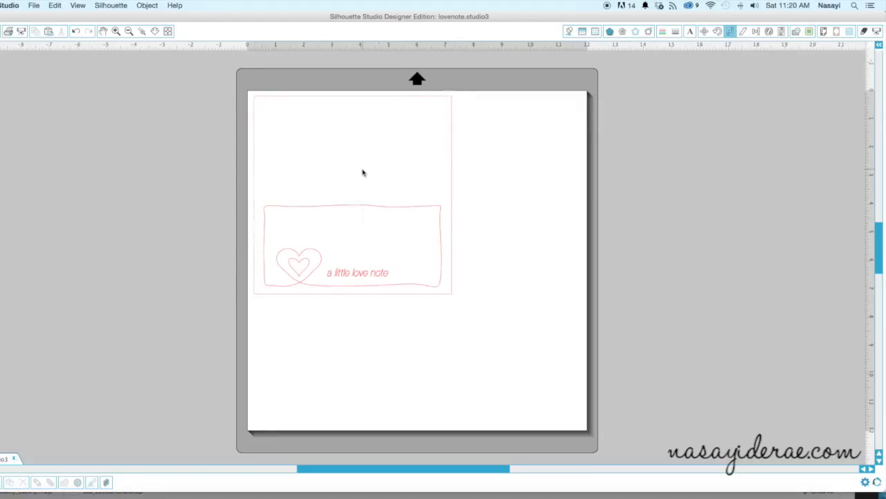
- Set the line color of the outer heart frame to purple and of the text "a little love note" to black
left_click(318, 288)
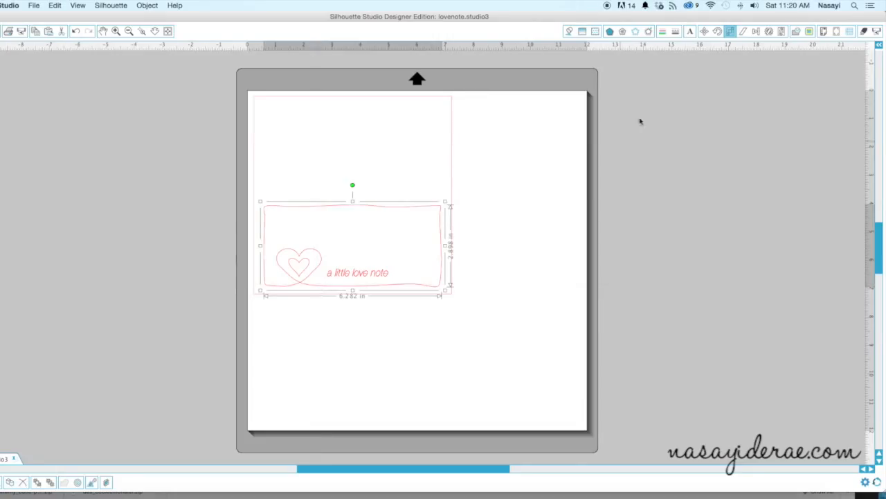
left_click(666, 32)
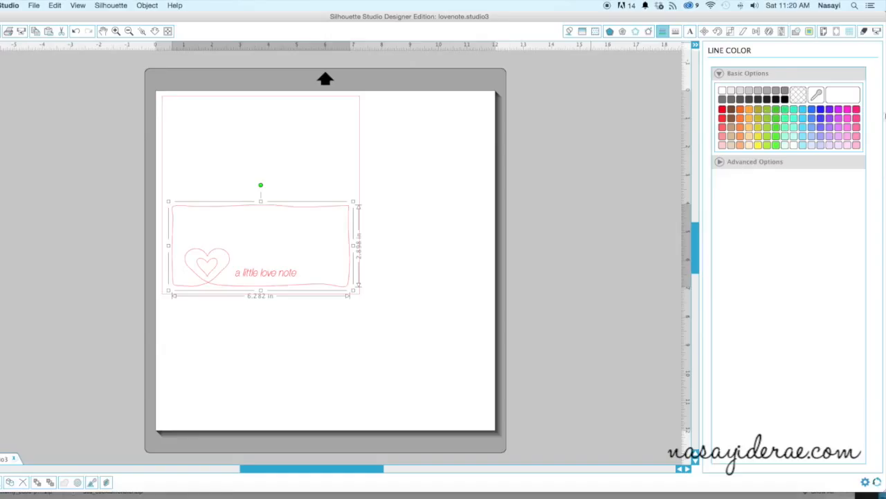
left_click(839, 110)
left_click(291, 274)
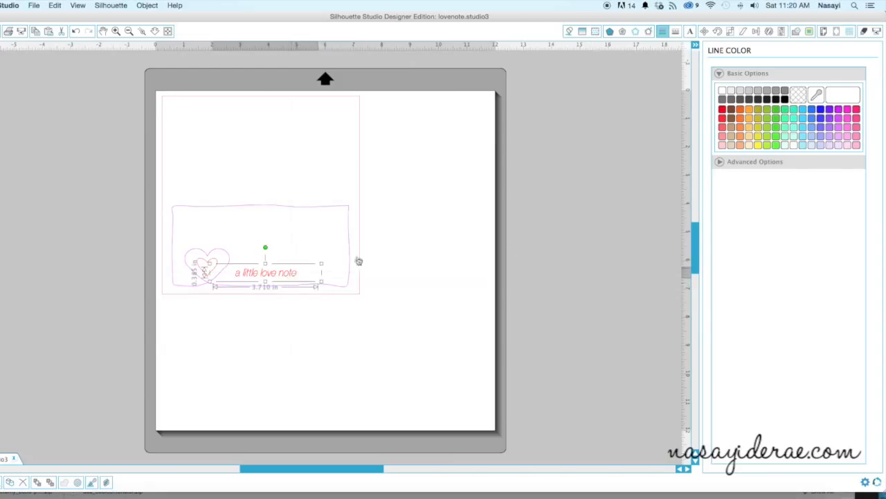
left_click(785, 100)
left_click(630, 205)
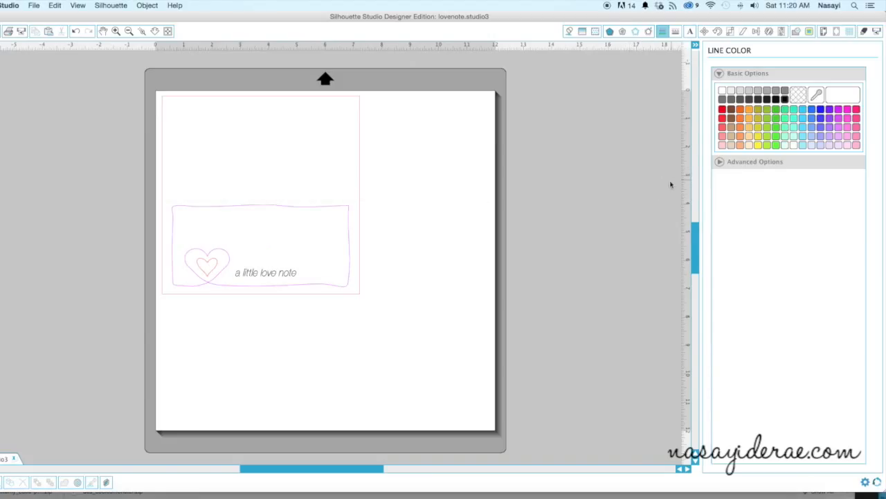
left_click(695, 45)
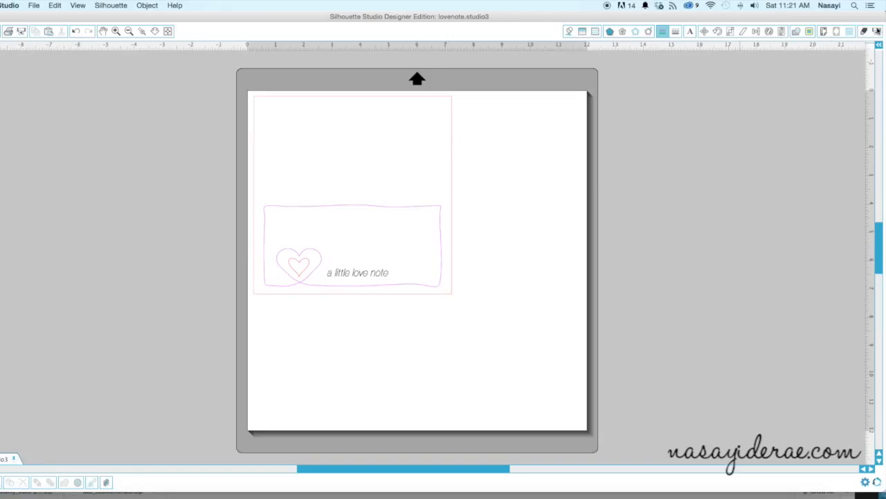
- Switch the cut settings to Advanced mode and turn off cutting for the black and purple line colors
left_click(875, 33)
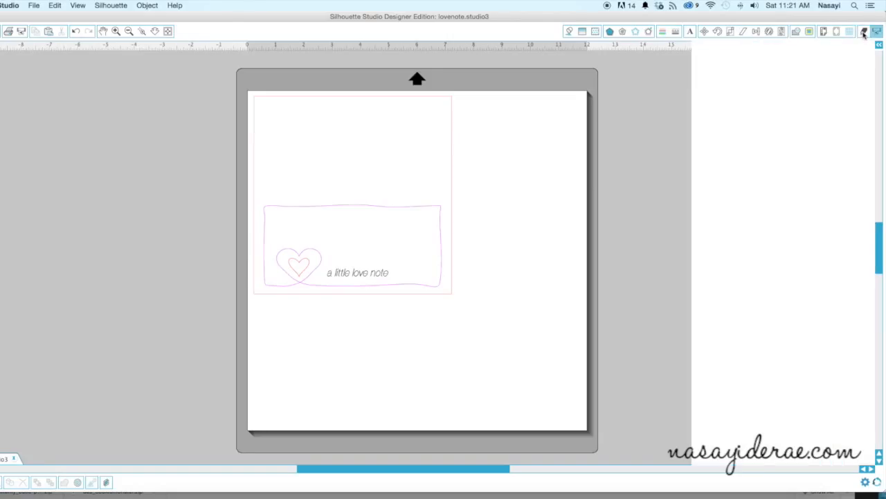
left_click(865, 32)
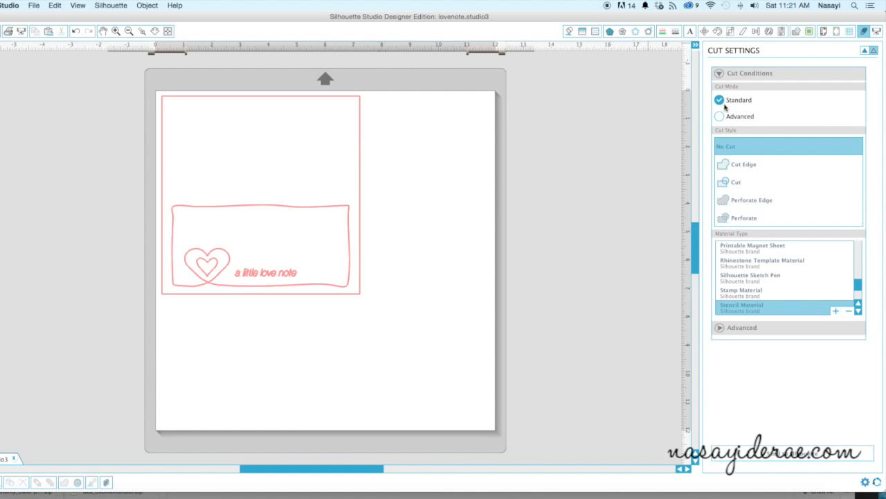
left_click(720, 116)
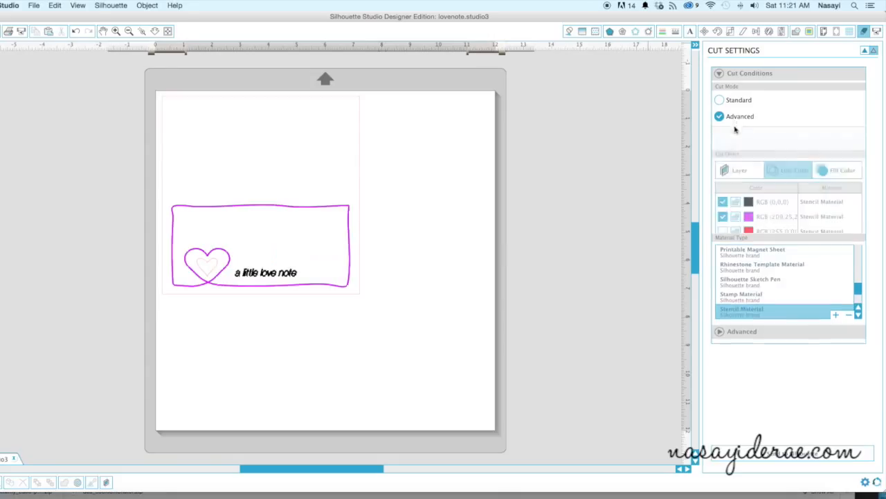
left_click(723, 193)
left_click(723, 178)
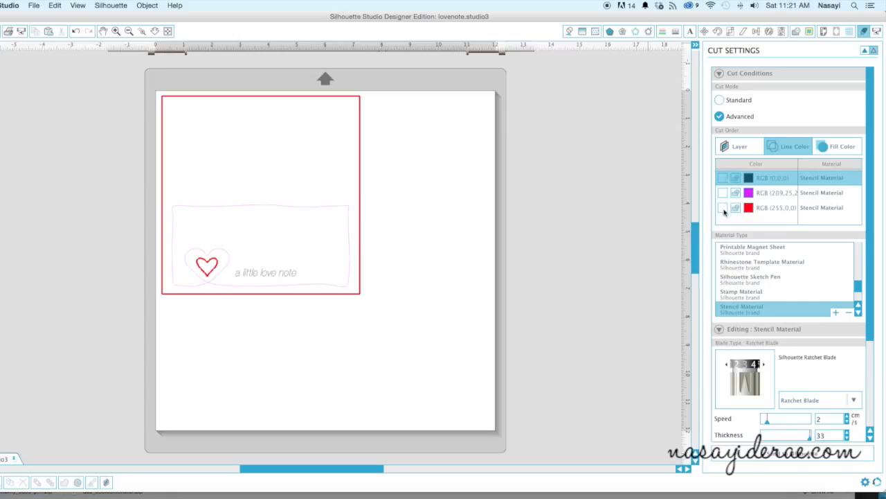
- Enable the red line color for cutting and set its material to Textured Cardstock
left_click(724, 209)
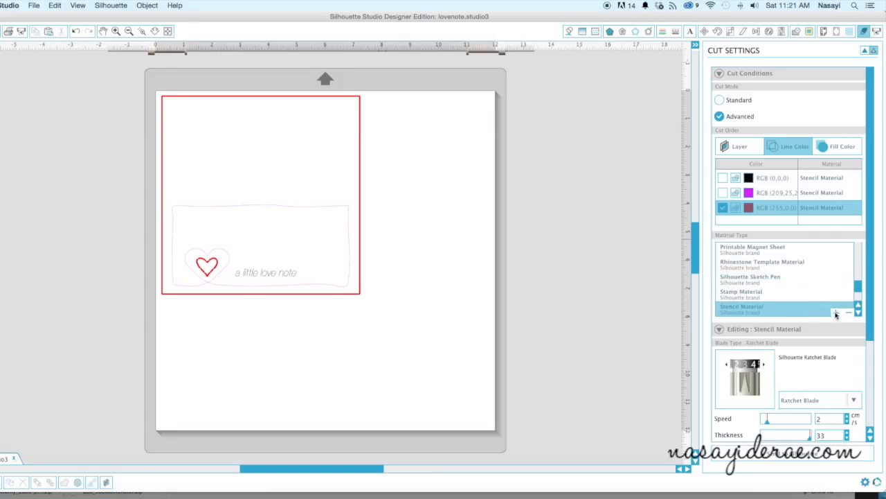
left_click_drag(858, 285, 852, 262)
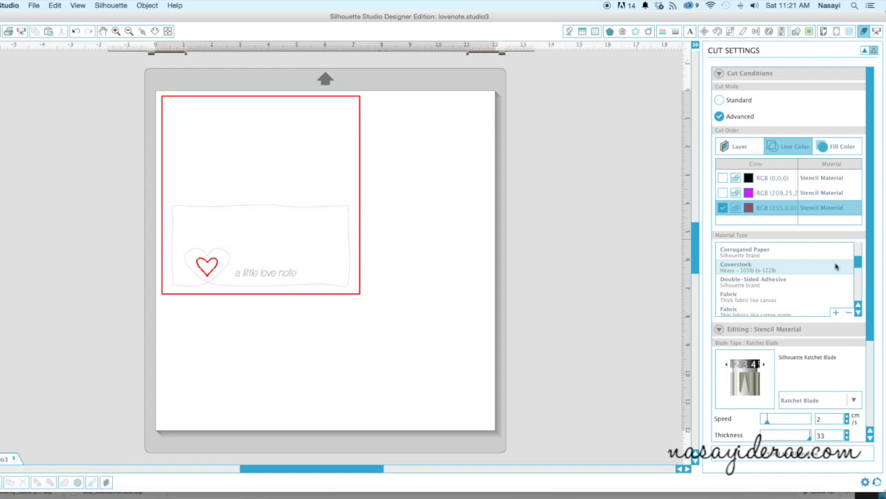
left_click_drag(860, 263, 857, 252)
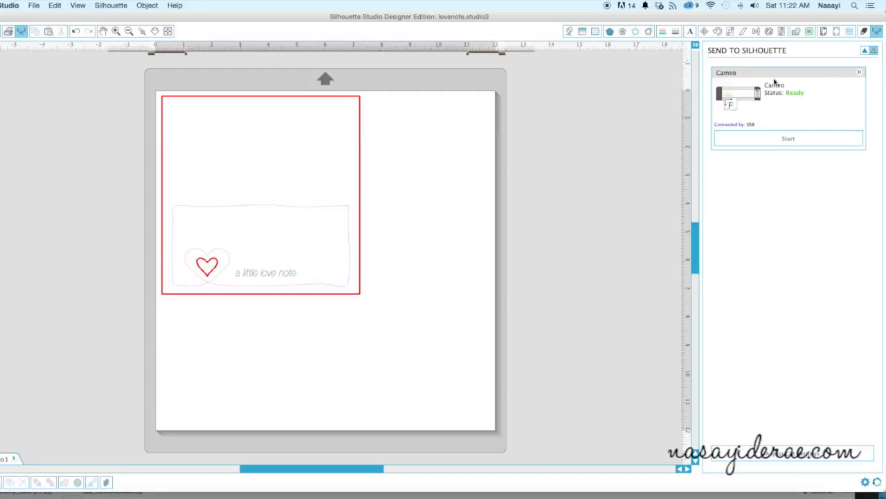
- In the cut settings, disable the red lines, enable the purple lines and assign Silhouette Sketch Pen to them
left_click(865, 32)
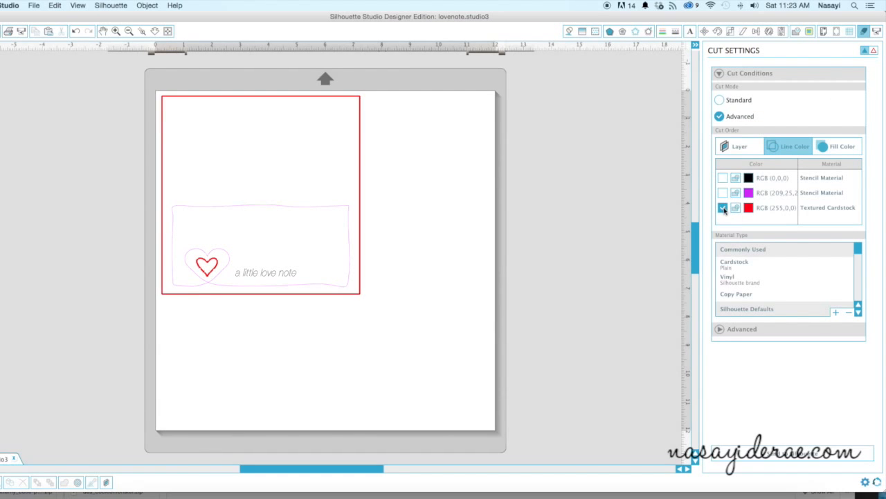
left_click(724, 209)
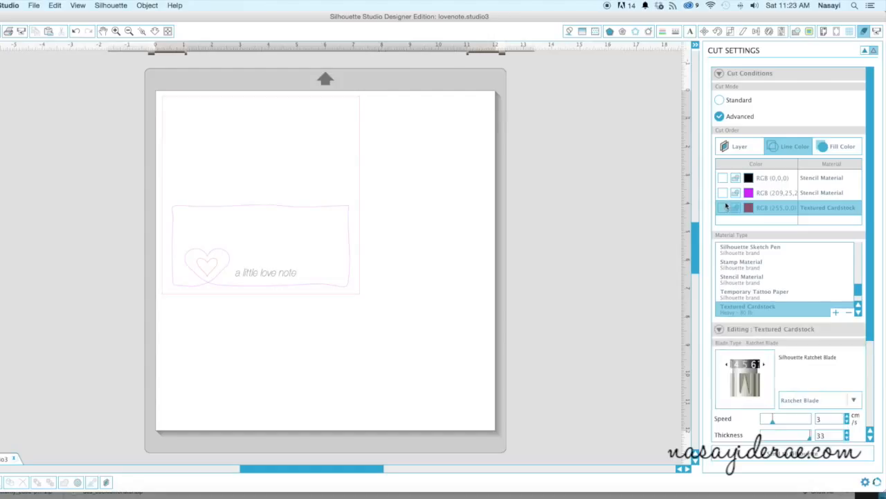
left_click(722, 193)
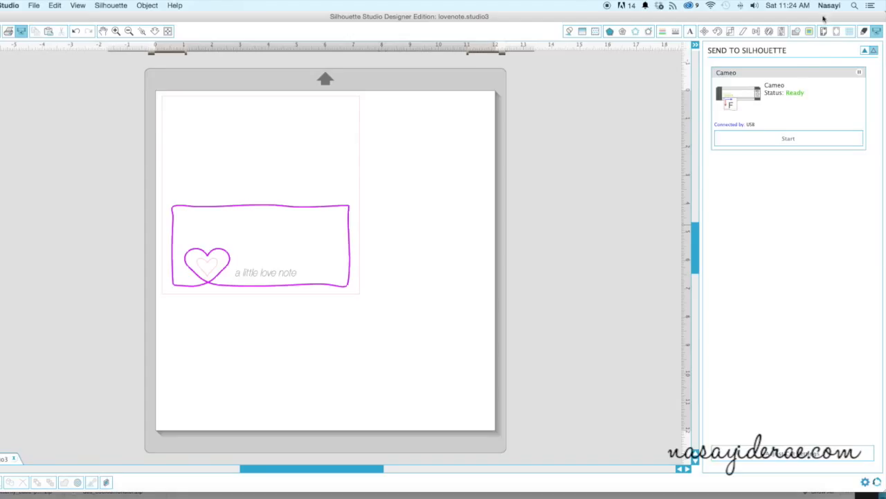
- In the cut settings, disable the purple lines, enable the black lines and assign Silhouette Sketch Pen to them
left_click(865, 31)
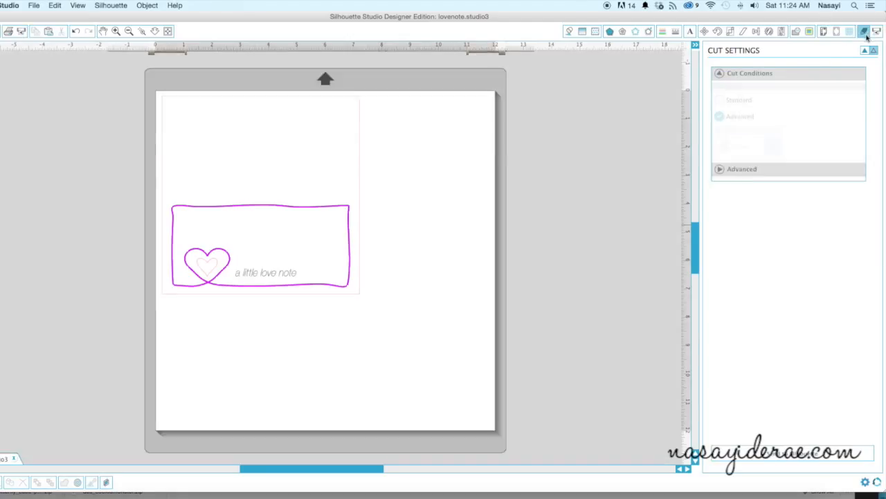
left_click(719, 116)
left_click(722, 193)
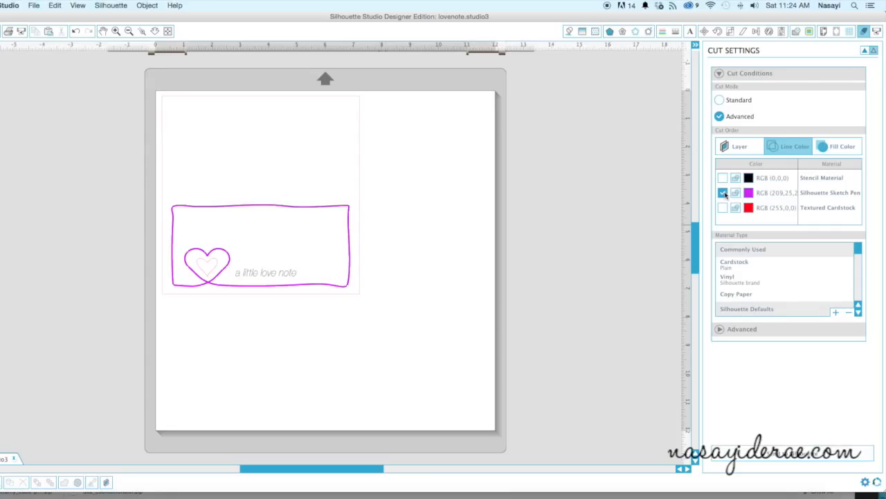
left_click(724, 195)
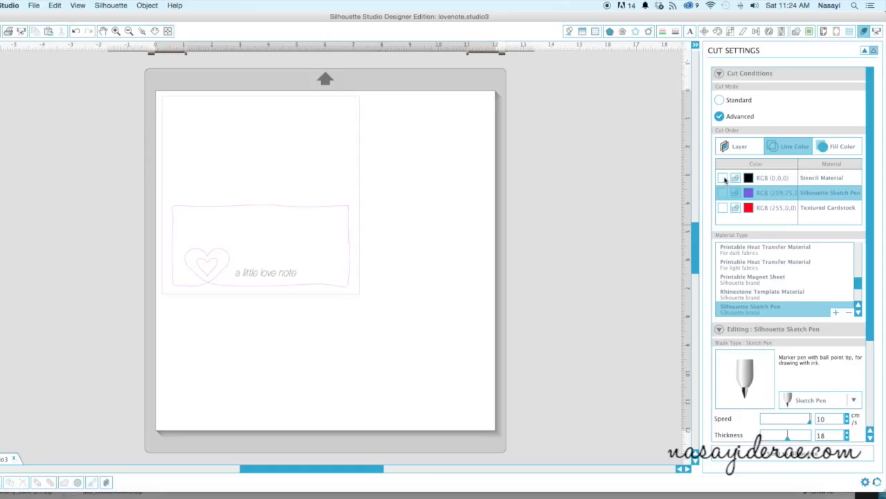
left_click(723, 179)
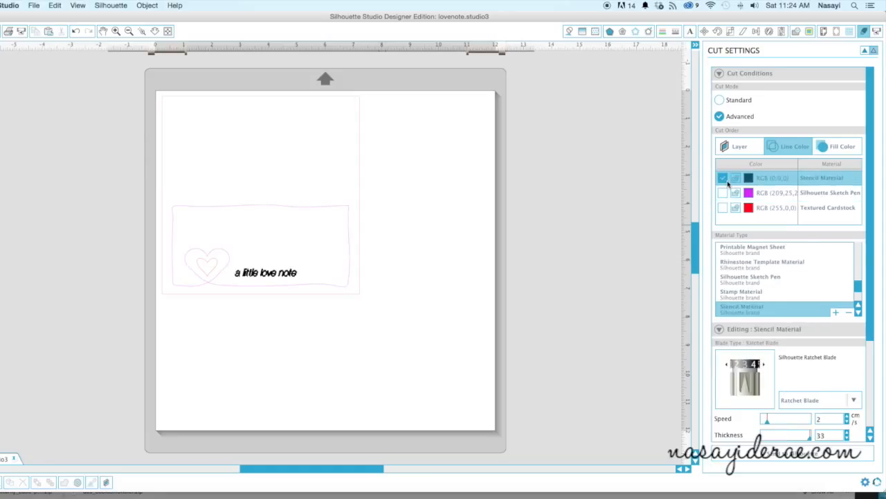
left_click(767, 282)
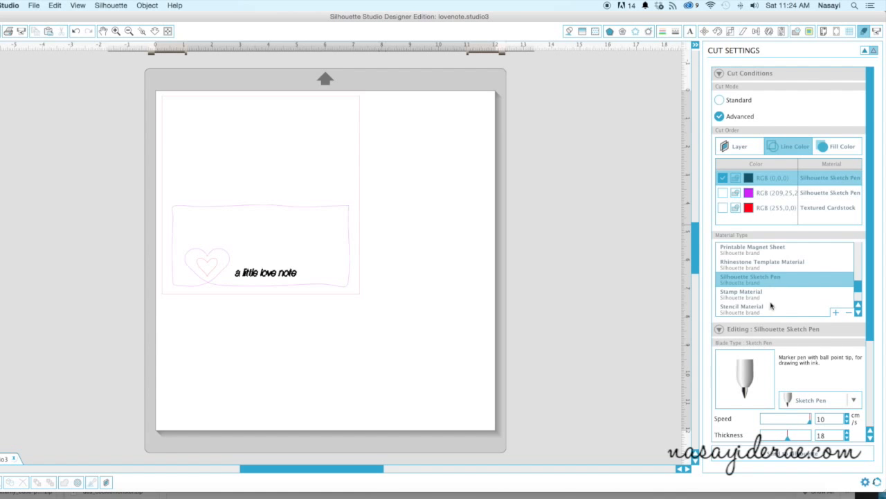